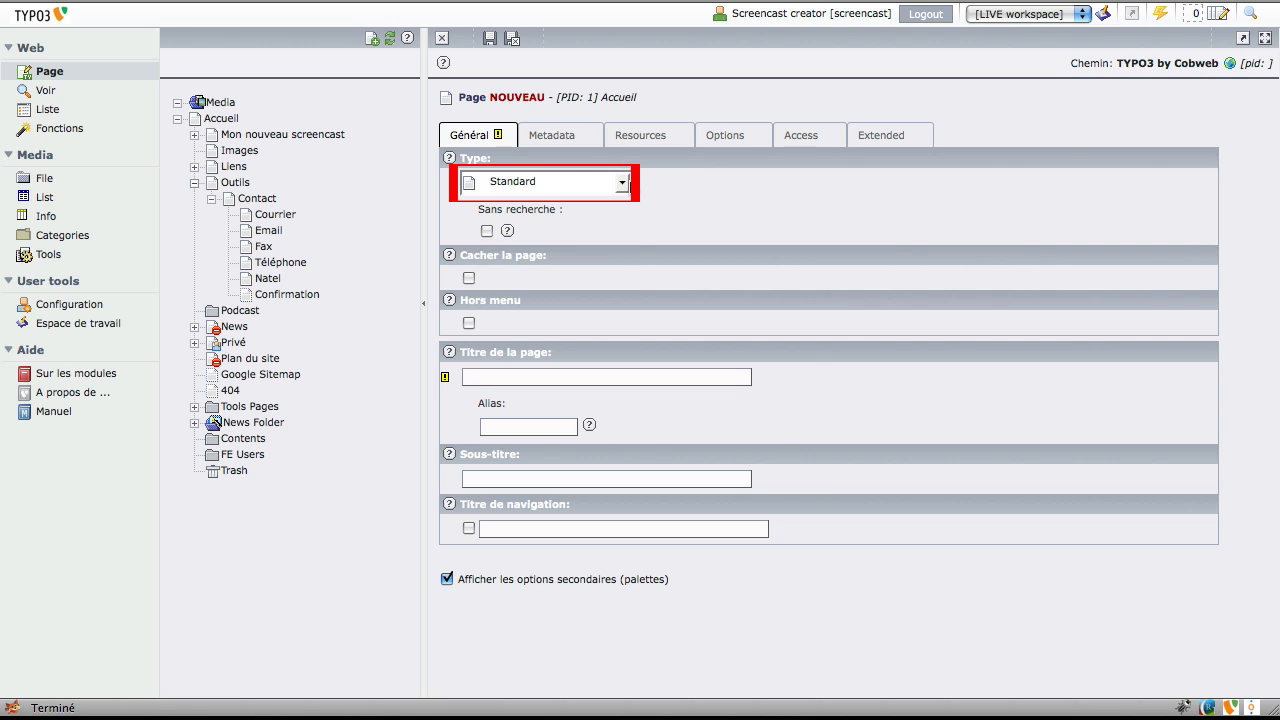
- Examine the page types available for the new page
left_click(627, 185)
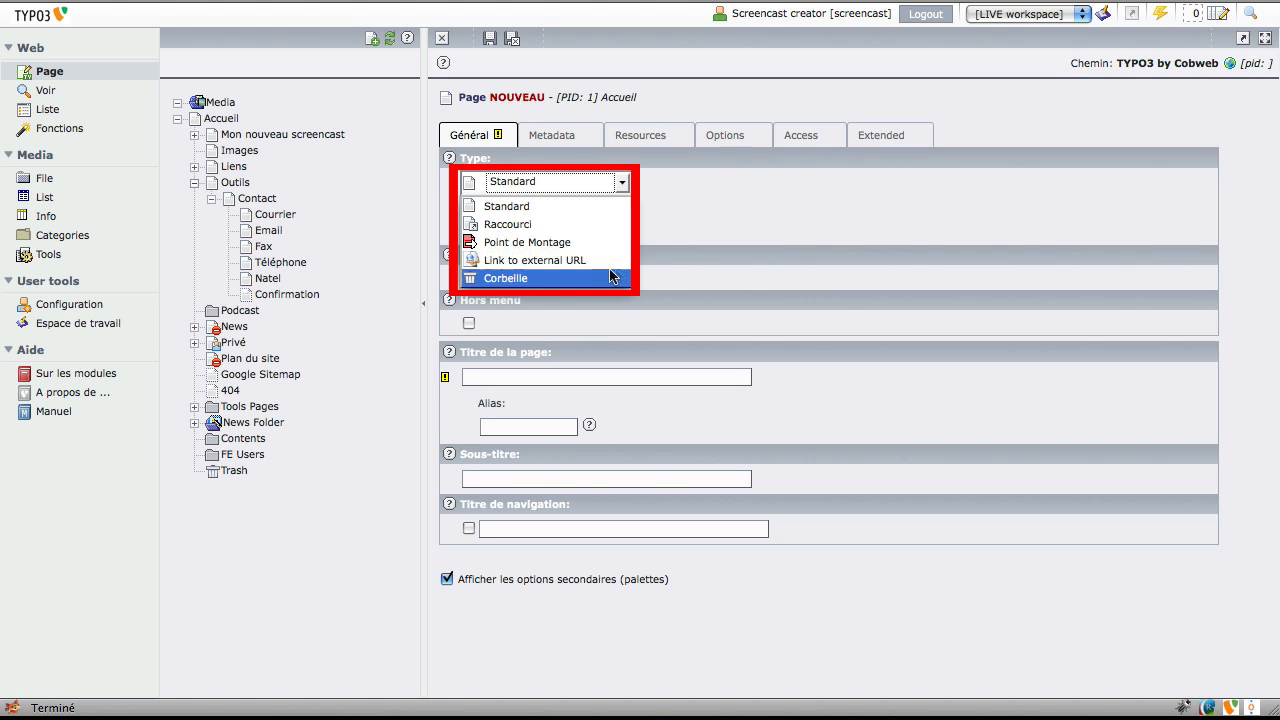
left_click(653, 262)
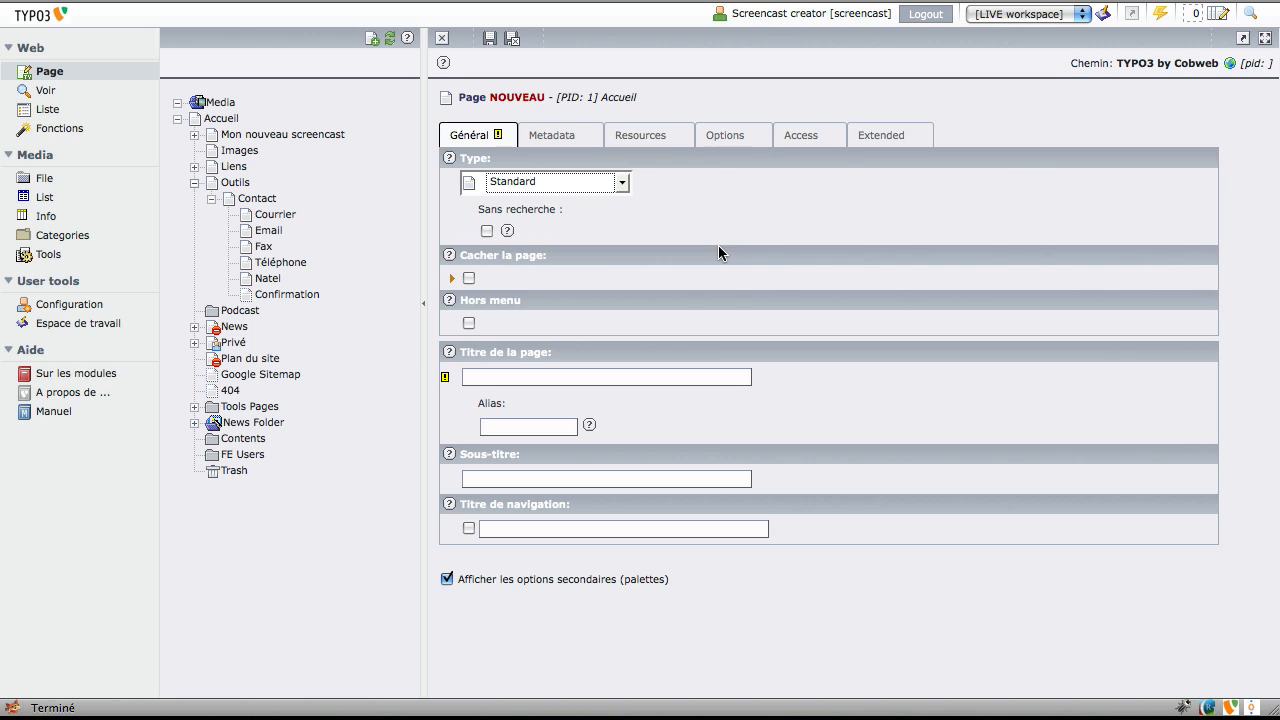
- Title the new page Services and enter the metadata keywords "services,offre,prestations,projet,réalisation,création" with a description of Cobweb's services
left_click(859, 265)
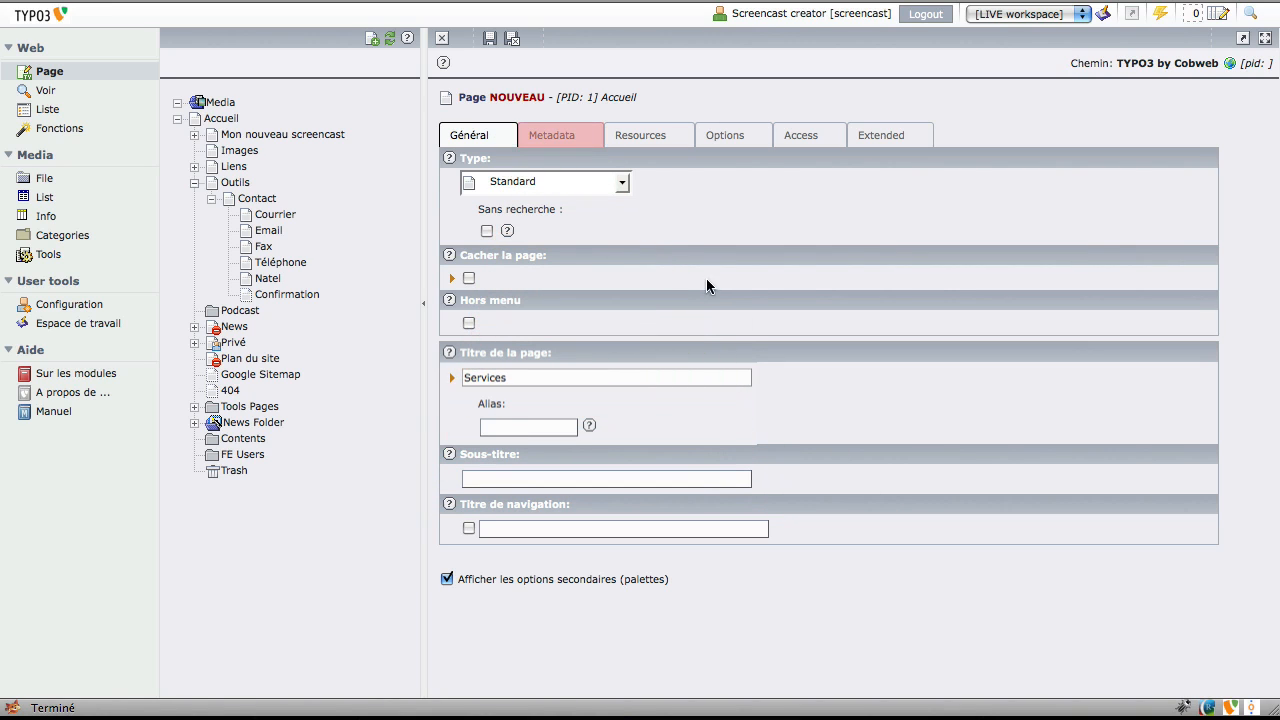
left_click(583, 148)
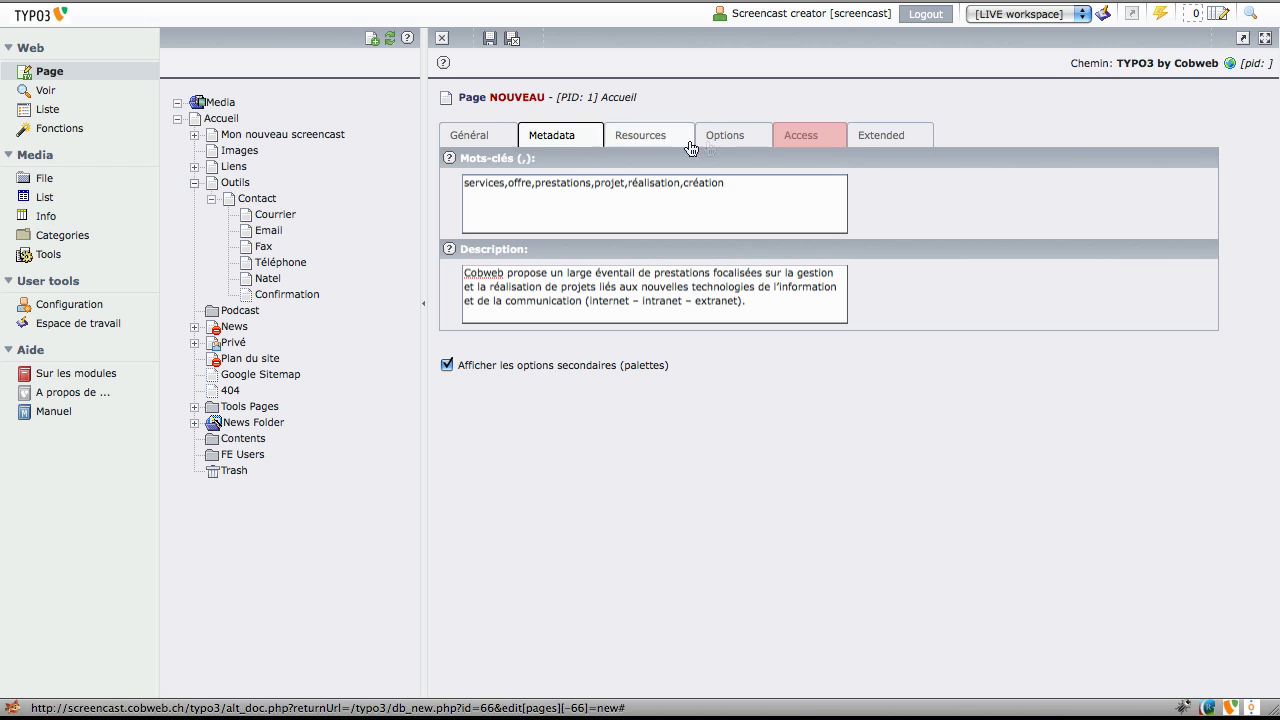
left_click(814, 138)
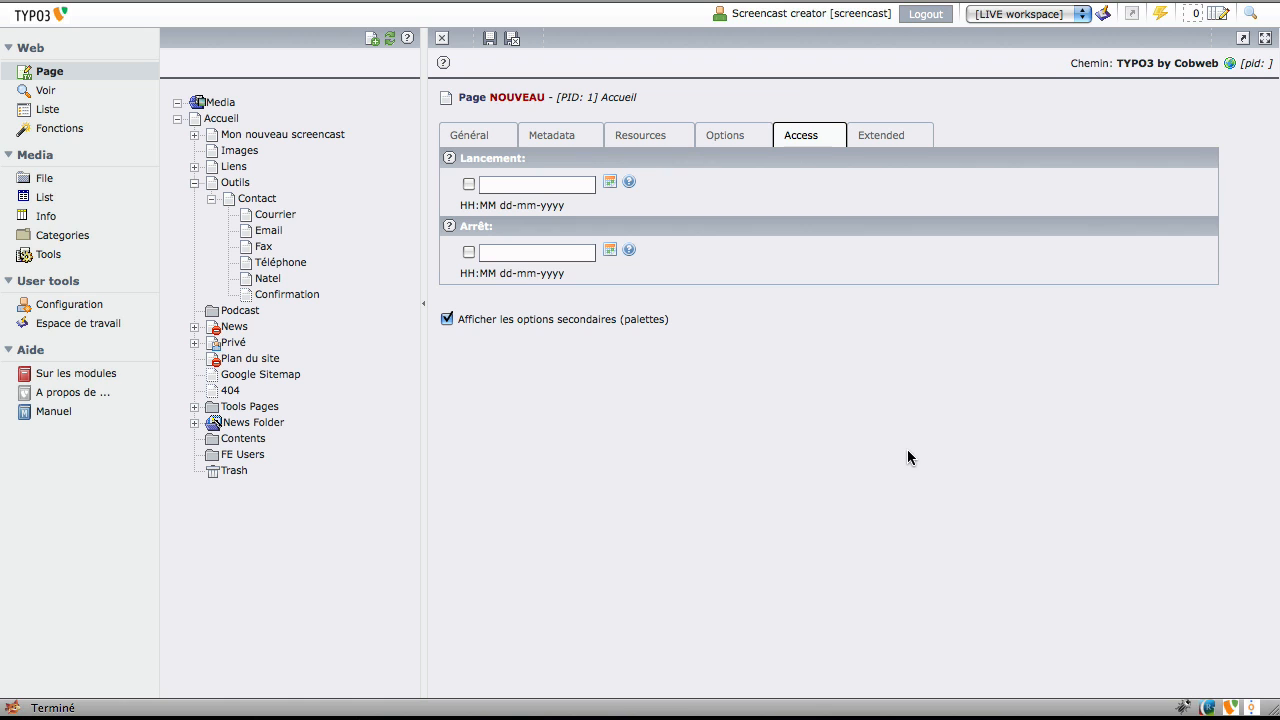
- Change the new page's type to Raccourci and accept the form reload
left_click(469, 142)
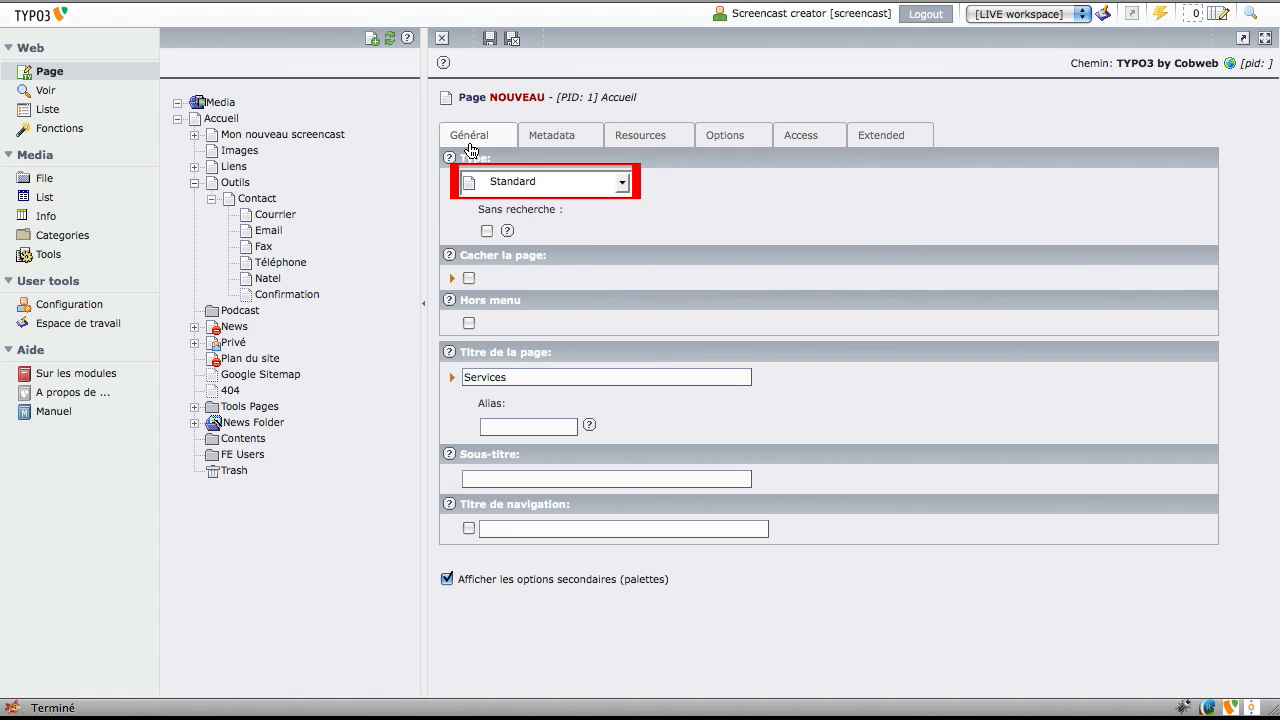
left_click(587, 185)
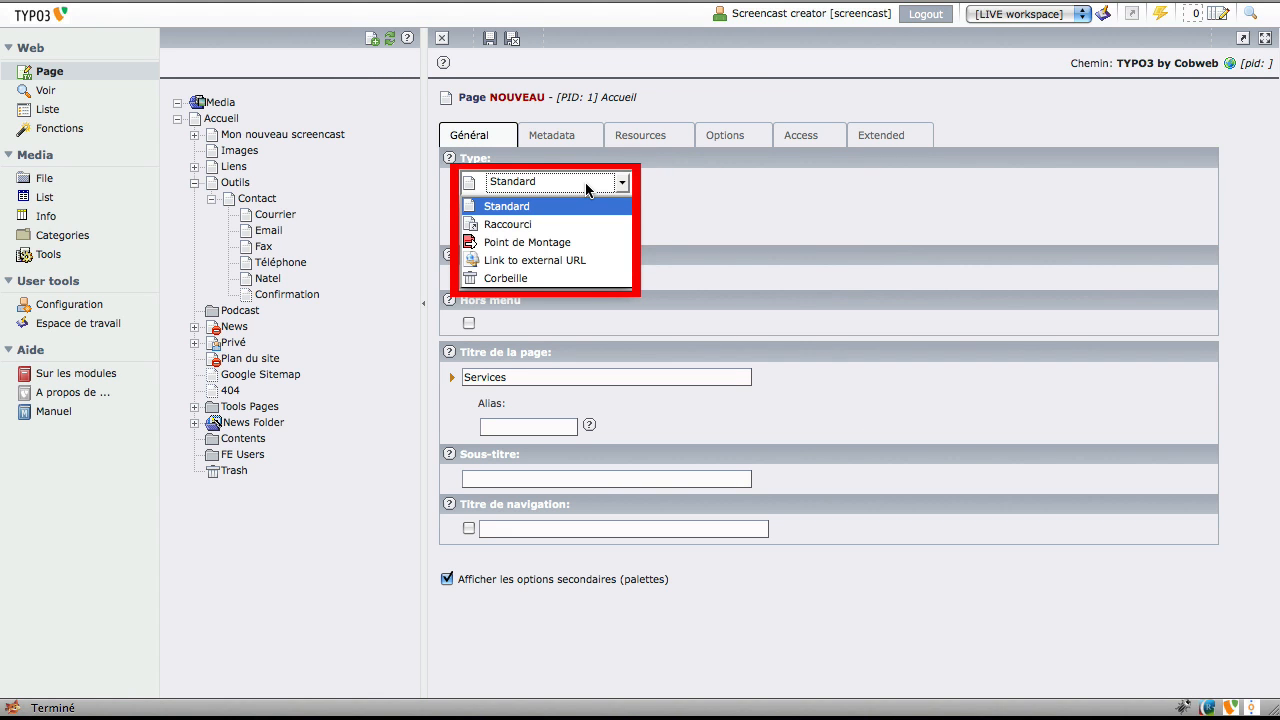
left_click(556, 226)
left_click(805, 94)
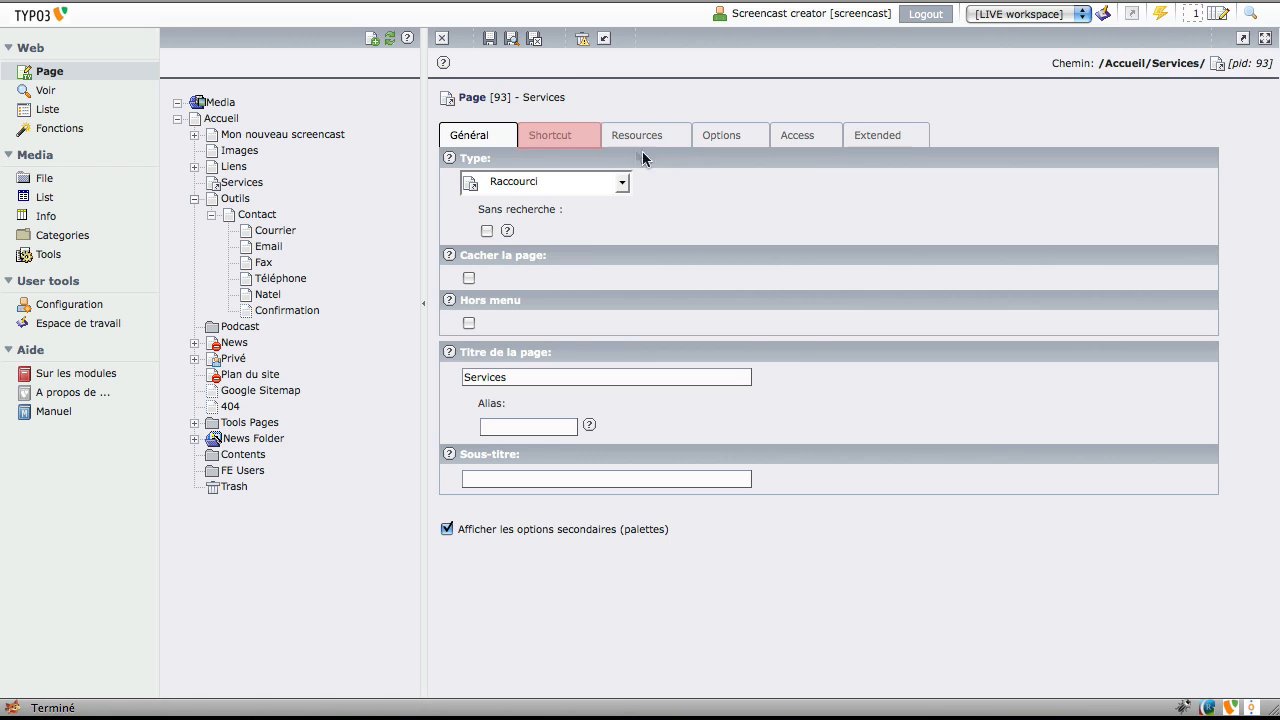
- Point the Services shortcut to the Images page and set its shortcut mode to Première sous-page
left_click(556, 140)
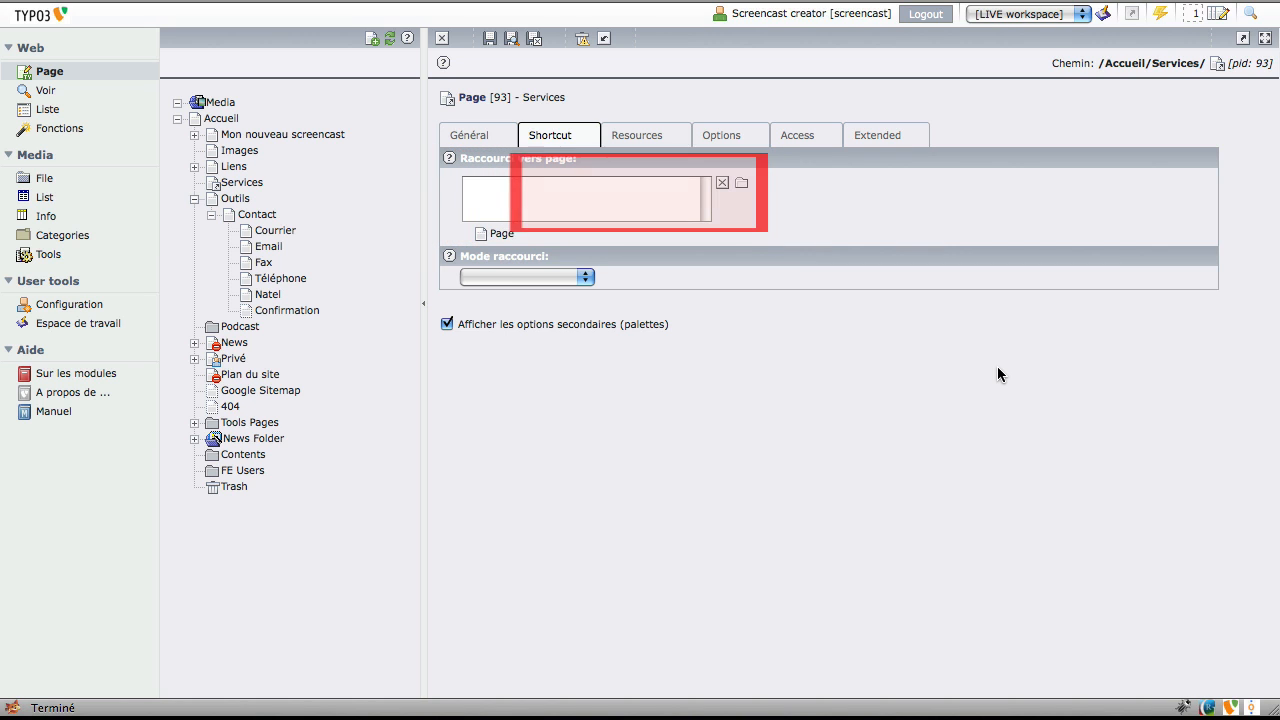
left_click(741, 183)
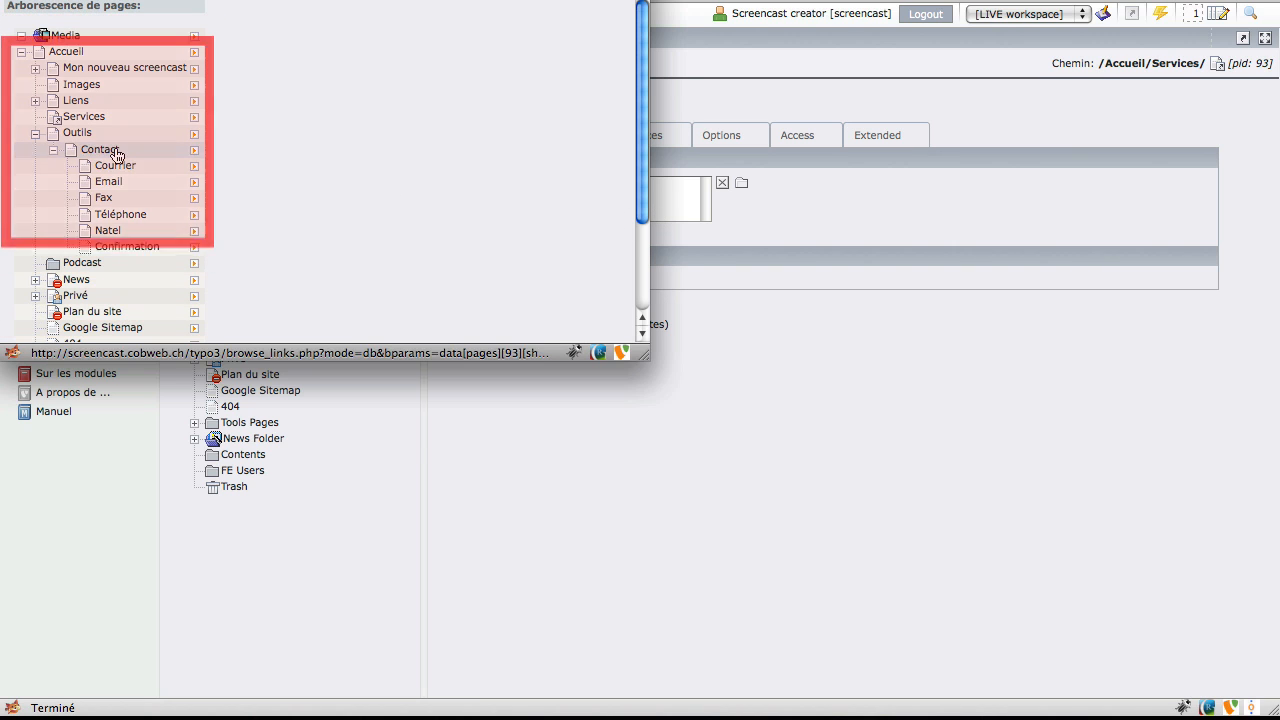
left_click(81, 88)
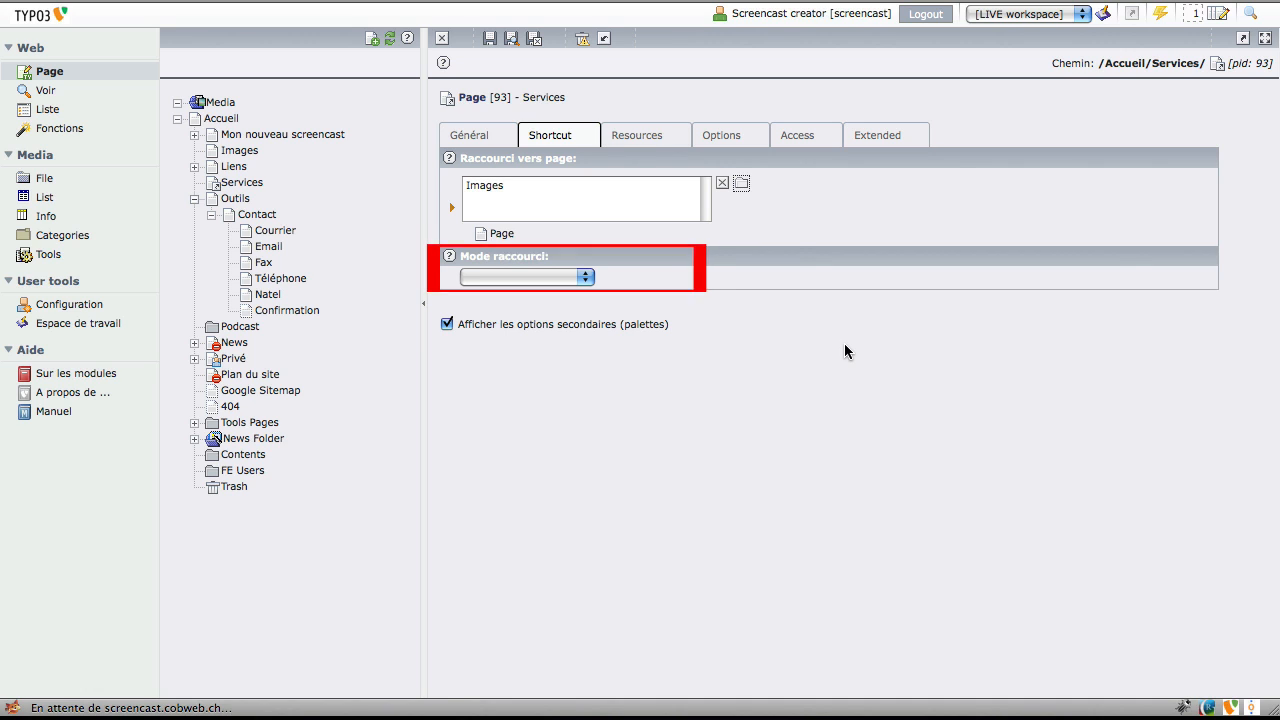
left_click(565, 277)
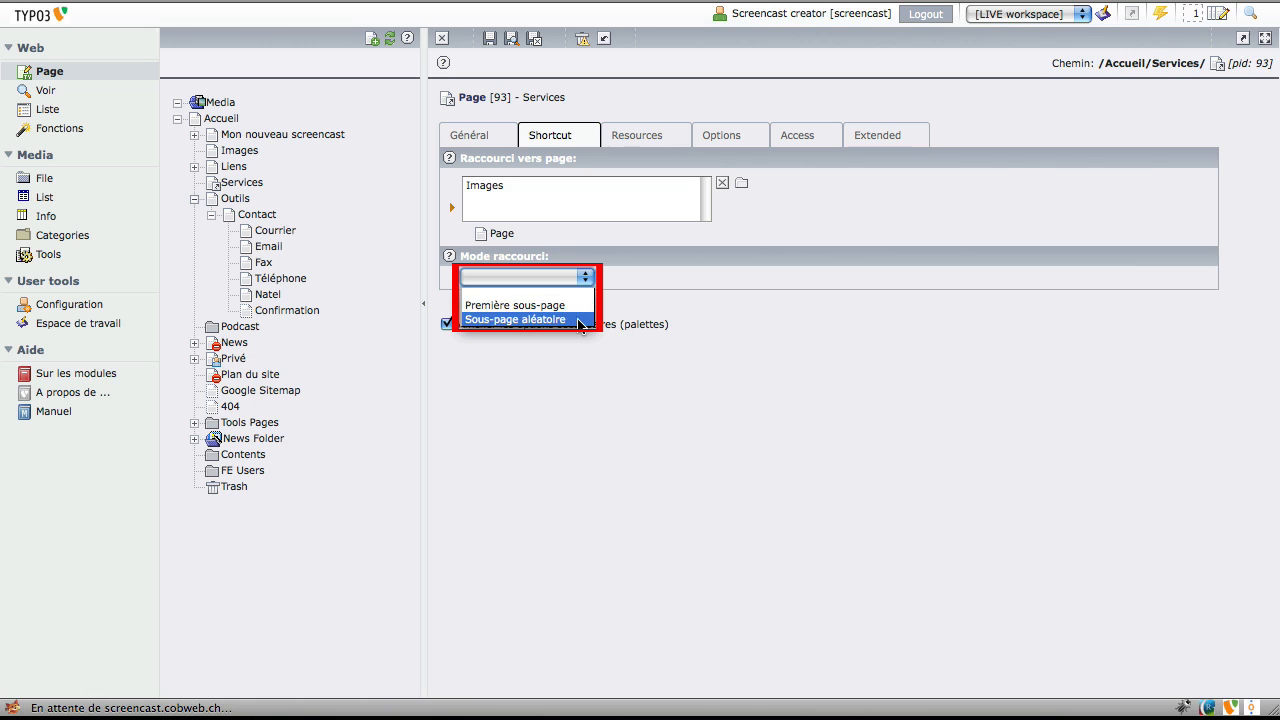
left_click(577, 309)
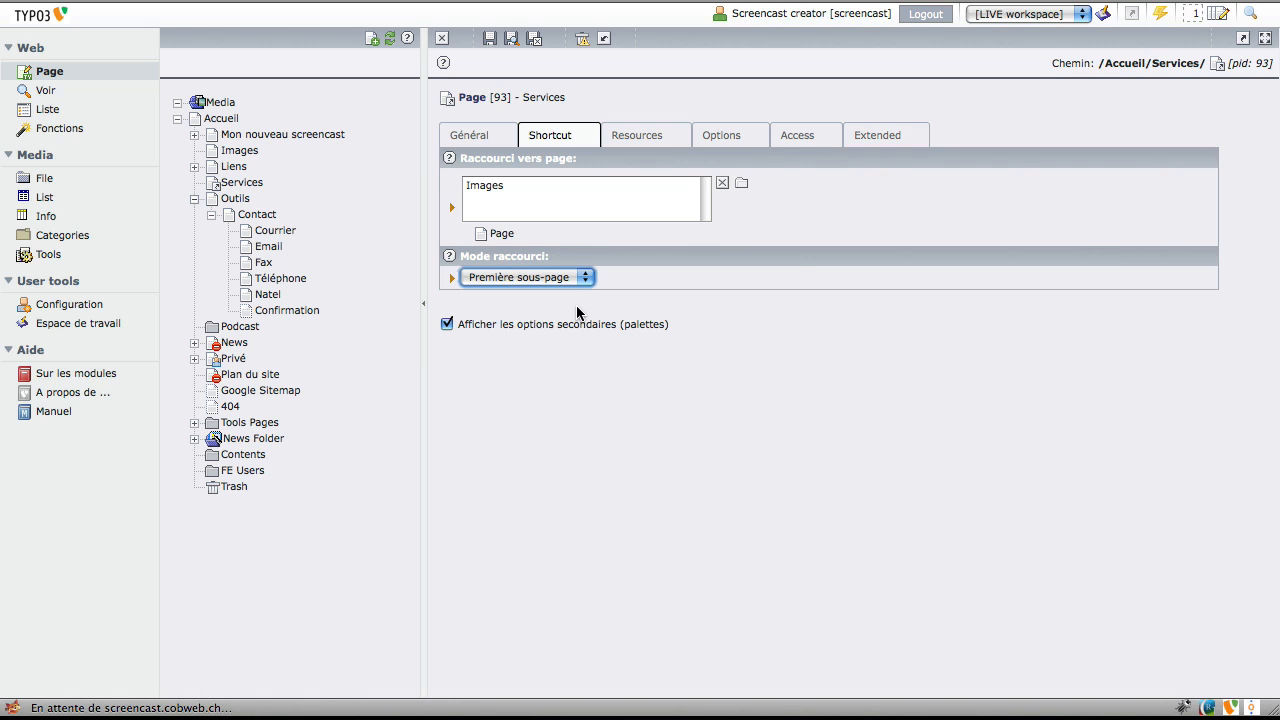
left_click(697, 282)
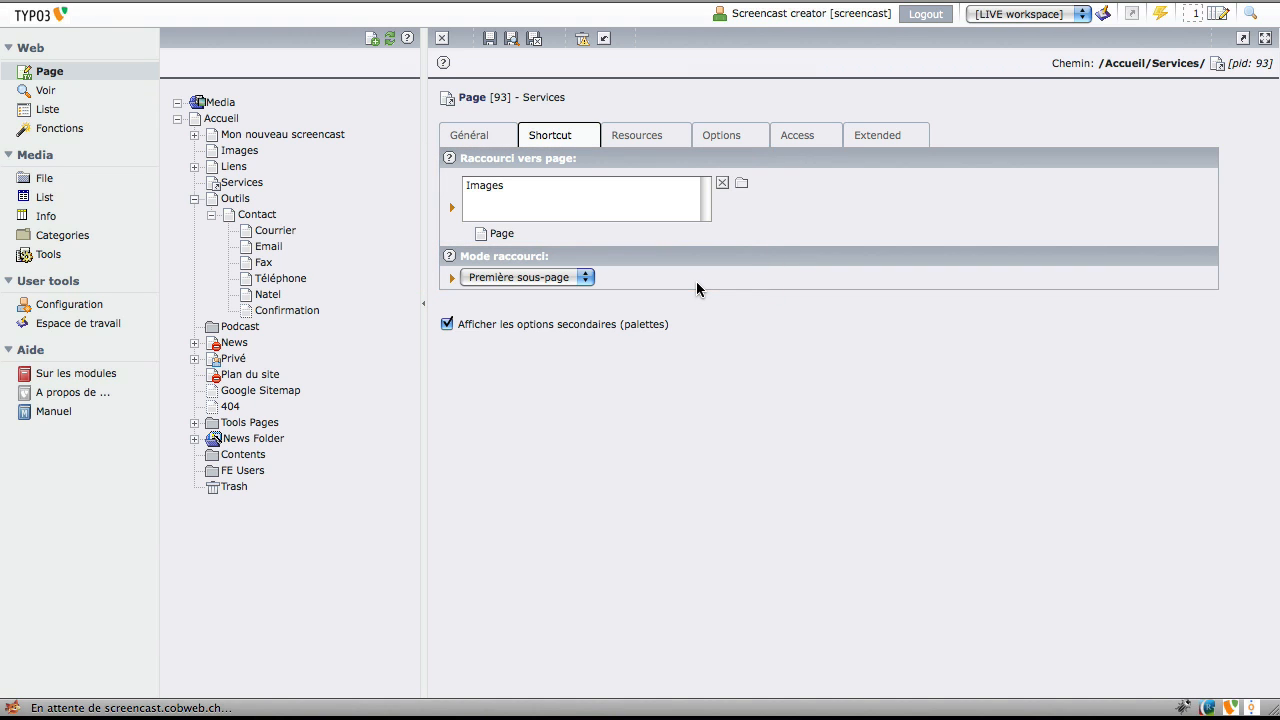
- Change the Services page's type to Point de Montage and accept the form reload
left_click(475, 135)
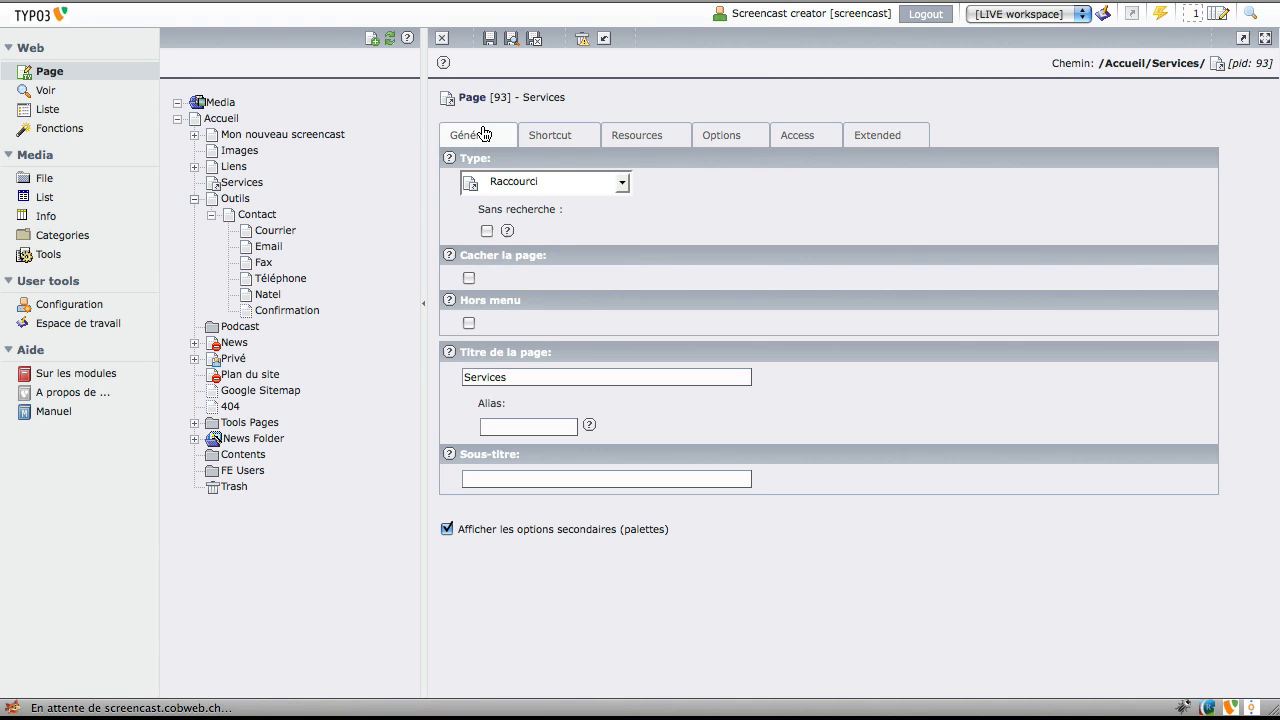
left_click(563, 182)
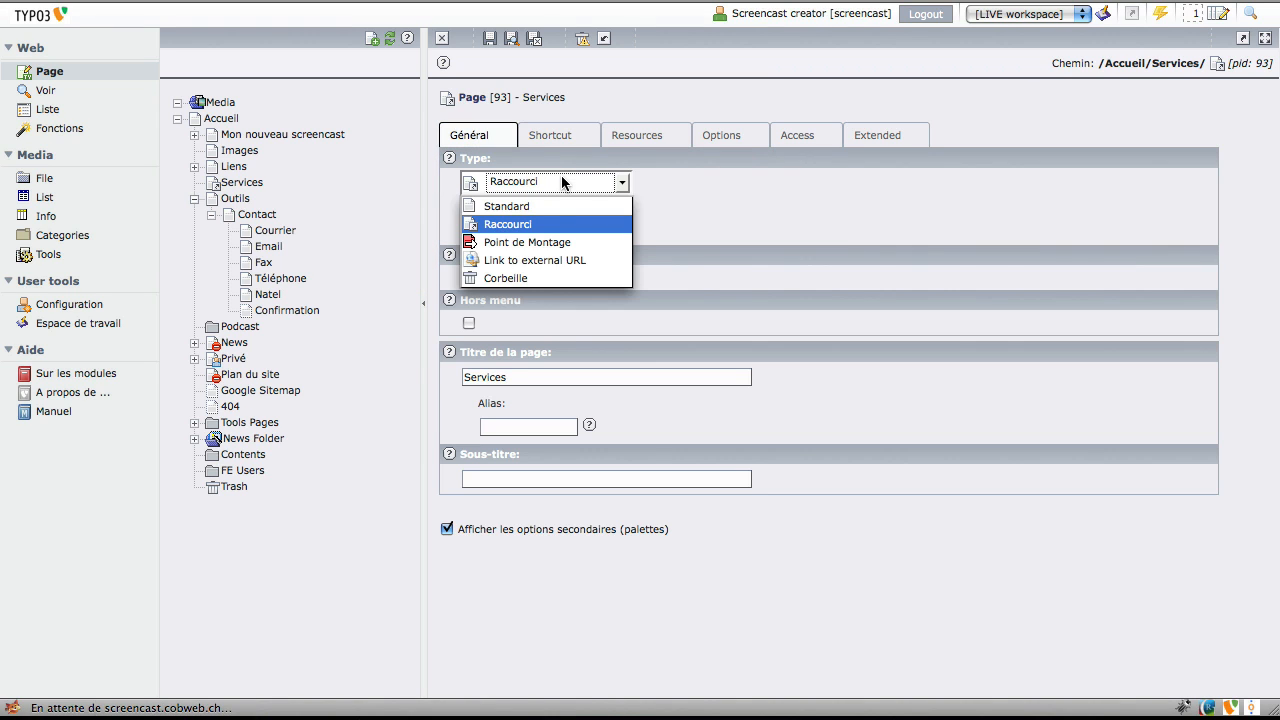
left_click(564, 242)
left_click(806, 95)
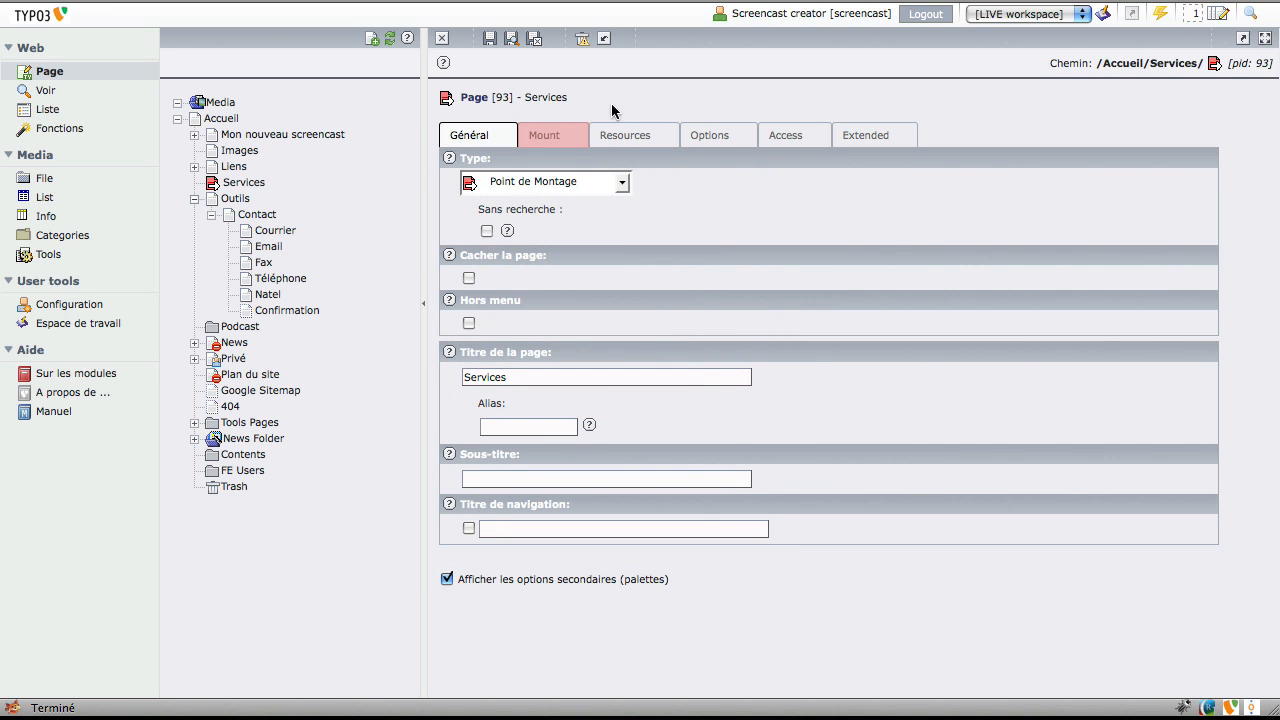
- Choose the Contact page as the mount point for Services, and preview the page on the website
left_click(556, 136)
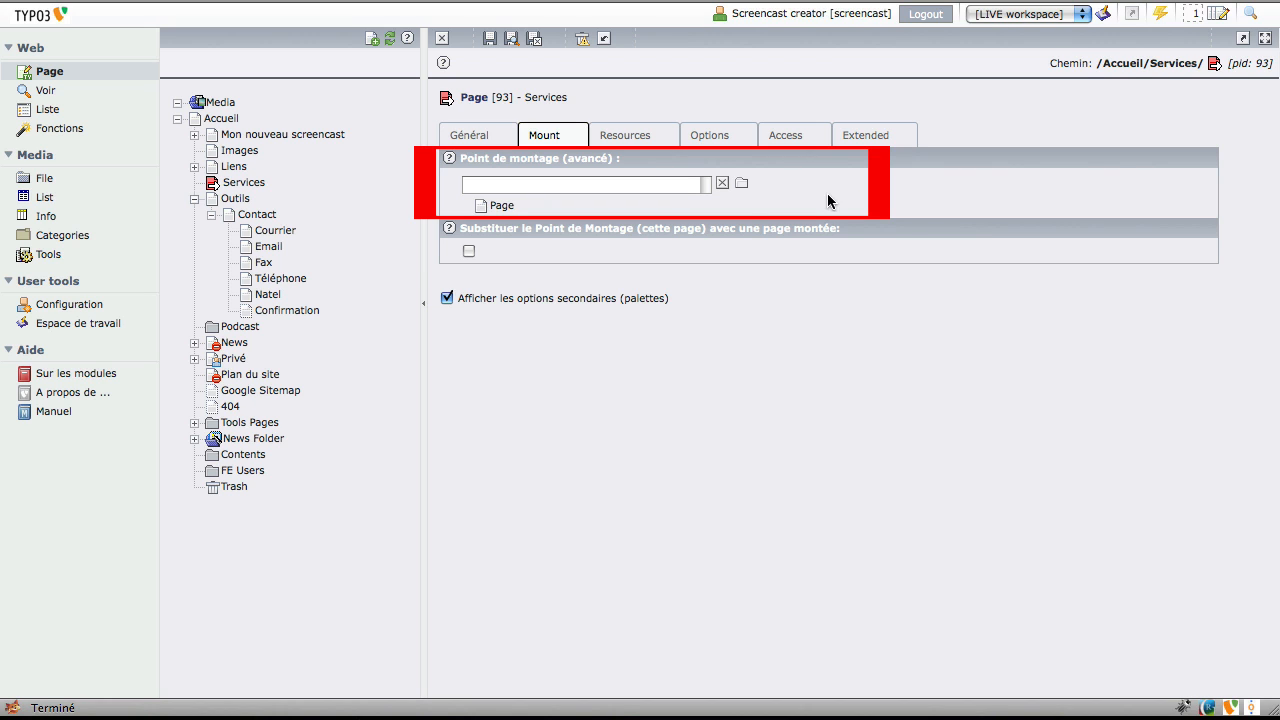
left_click(741, 183)
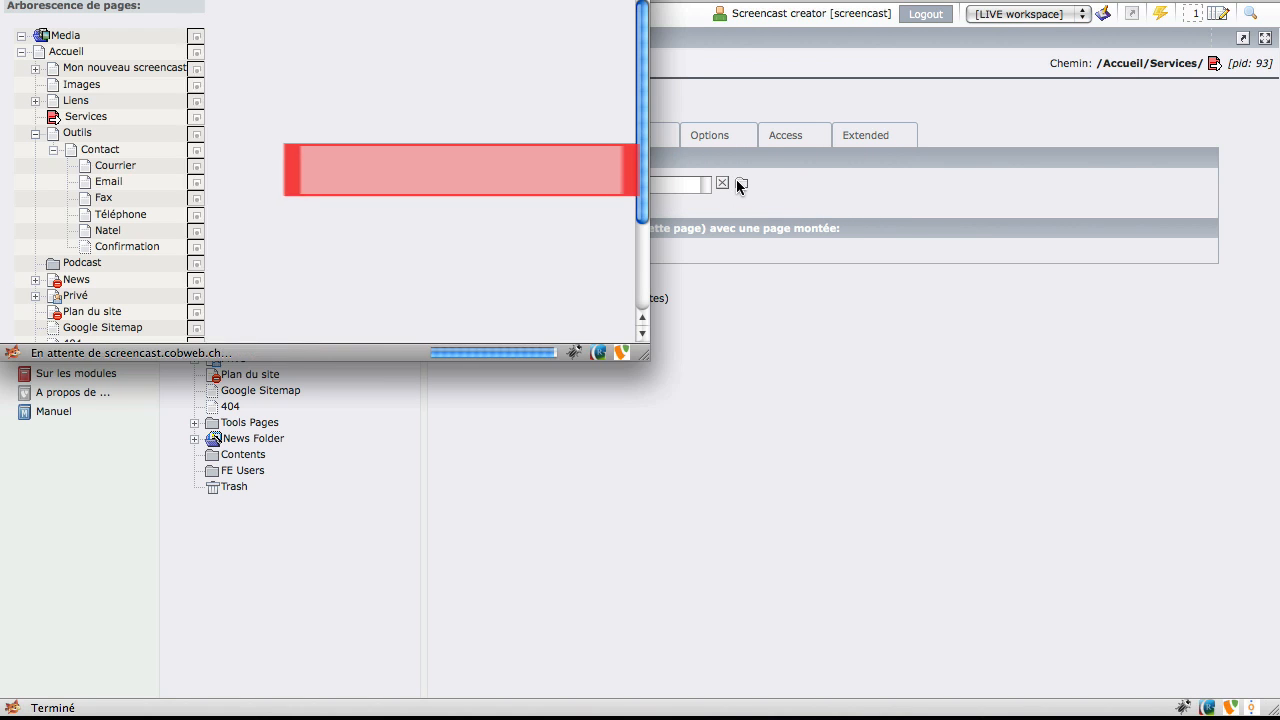
left_click(107, 150)
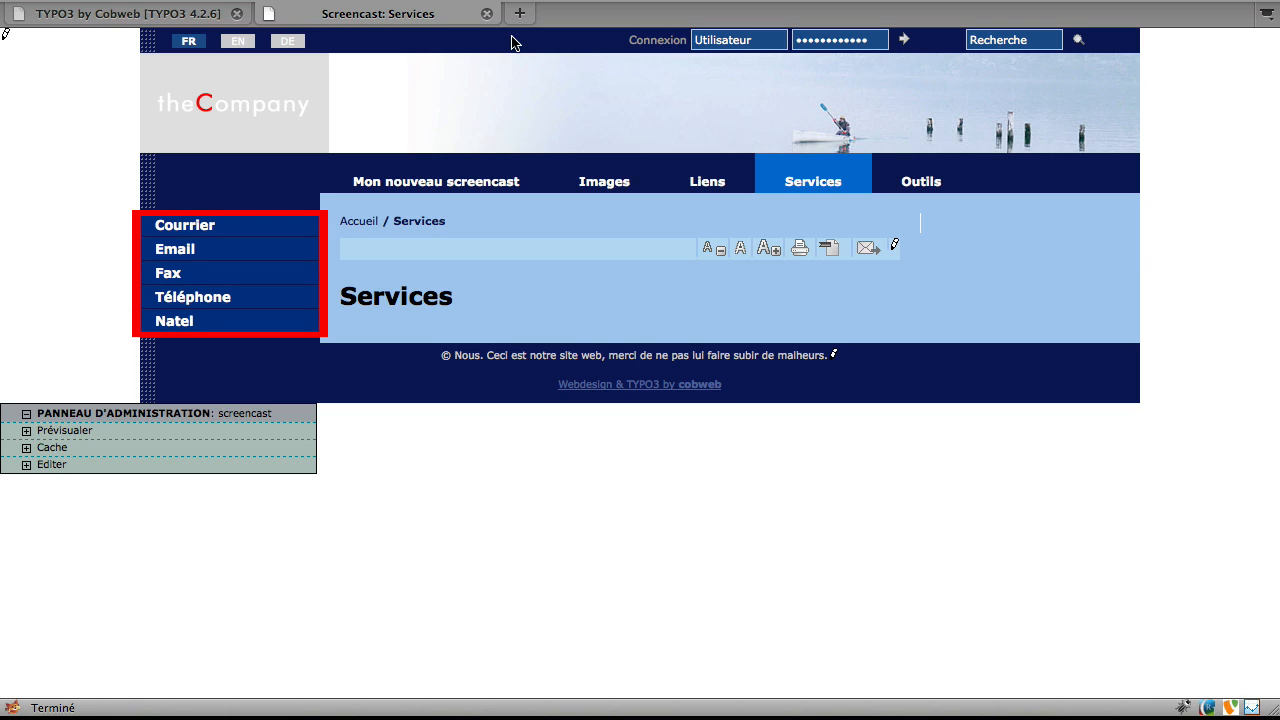
left_click(486, 13)
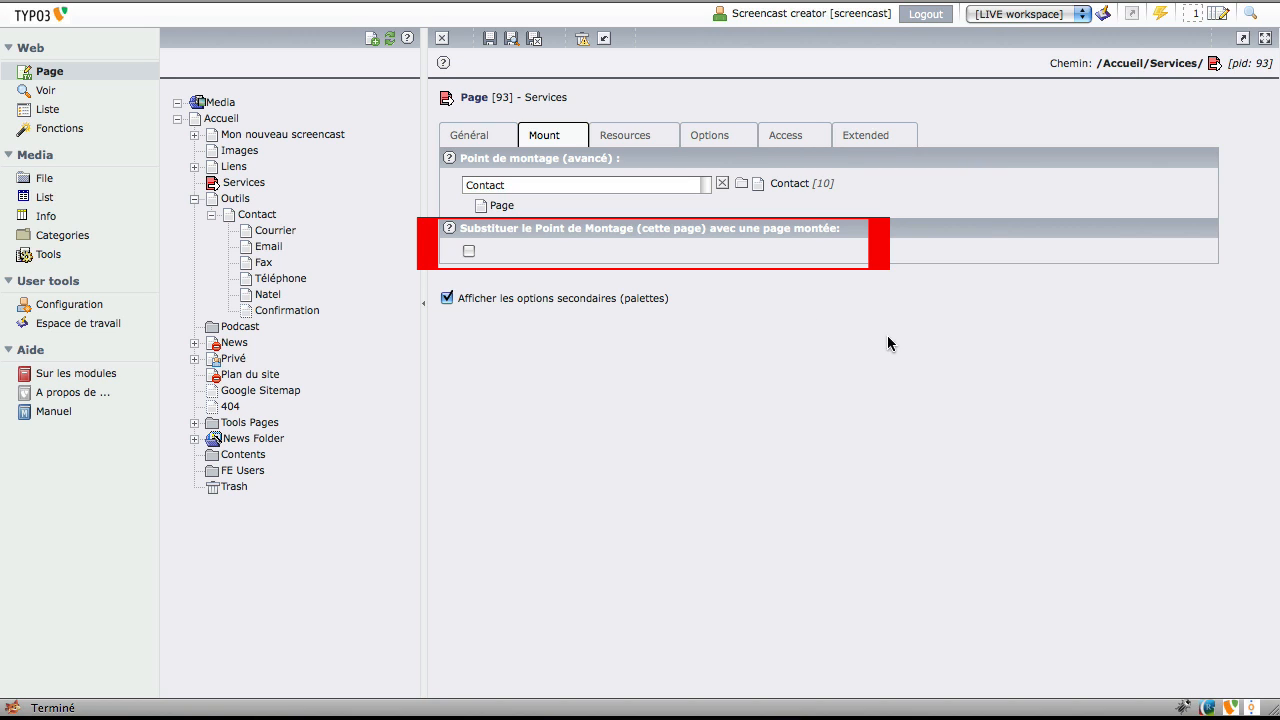
- Enable substitution of the mount point with the mounted page, then save and preview the result on the website
left_click(469, 252)
left_click(513, 41)
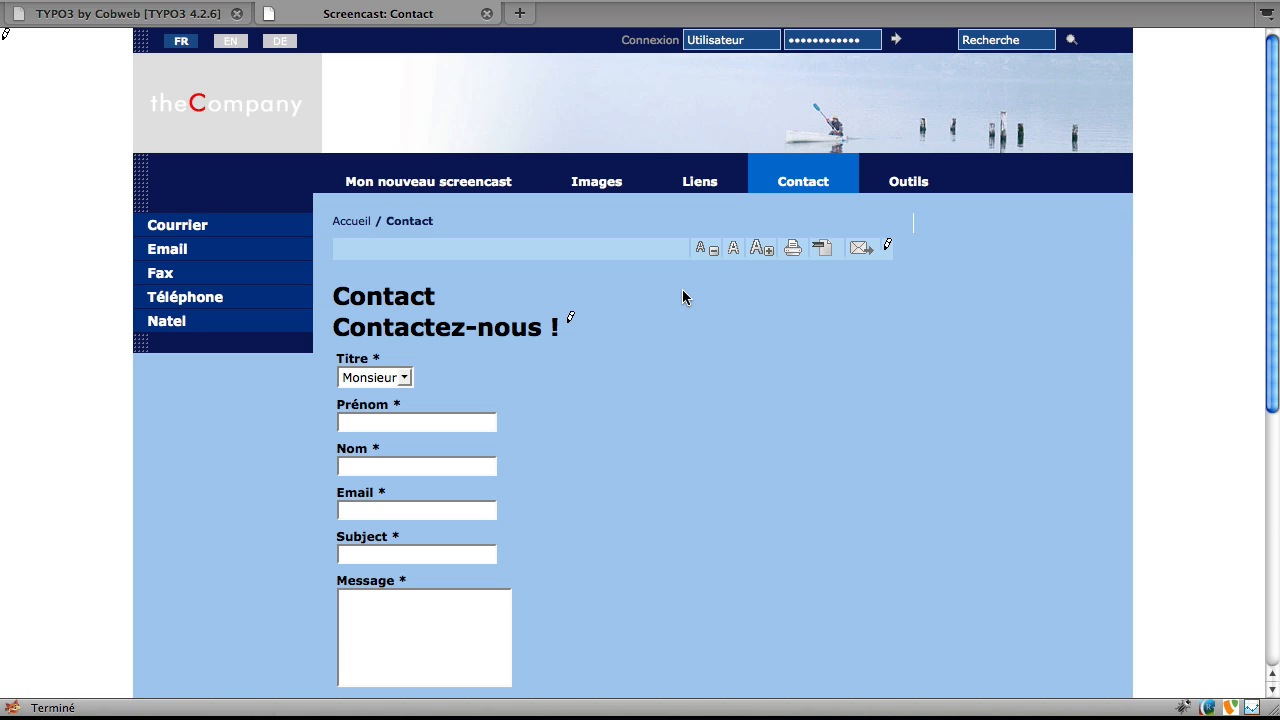
left_click(487, 13)
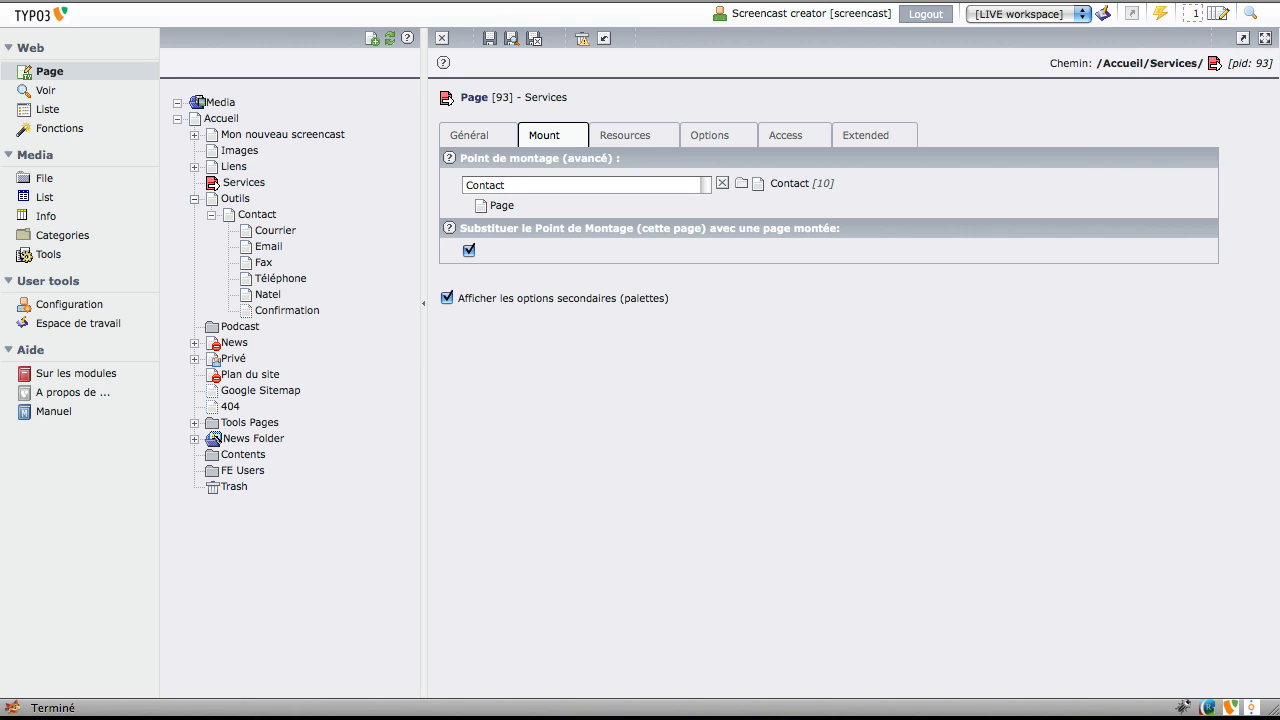
- Change the Services page's type to Link to external URL and accept the form reload
left_click(470, 135)
left_click(530, 181)
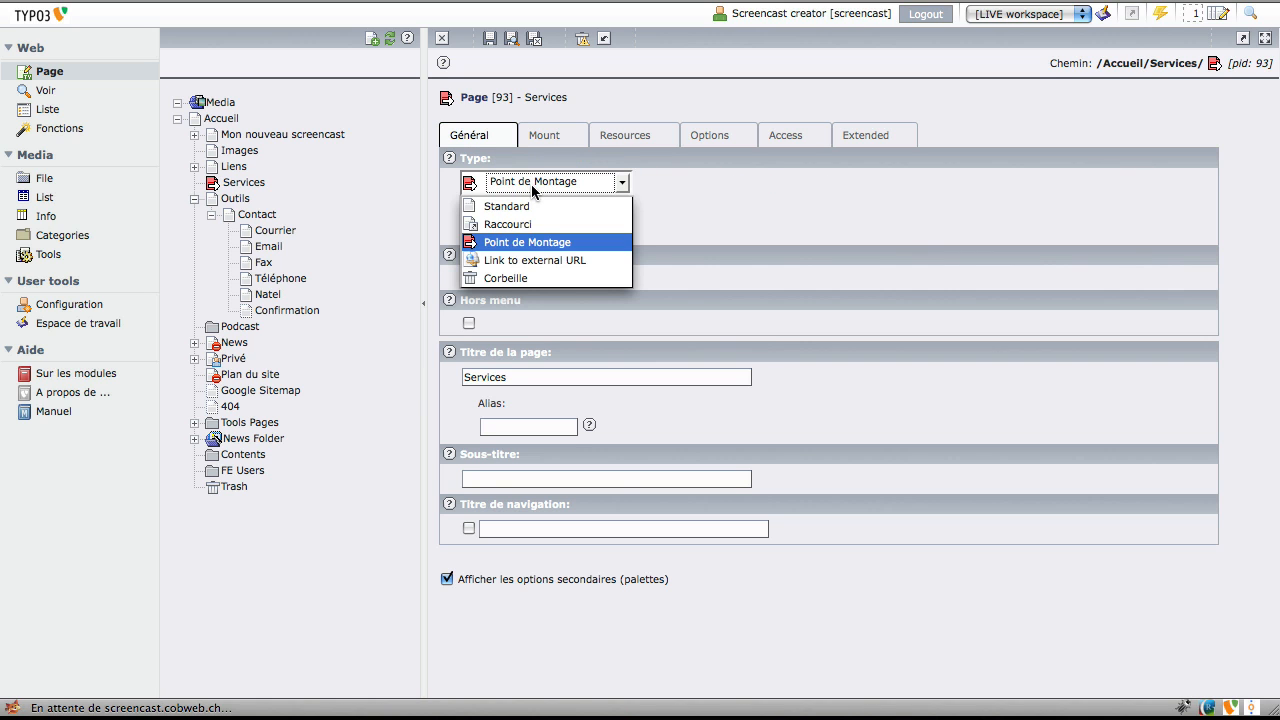
left_click(551, 259)
left_click(806, 94)
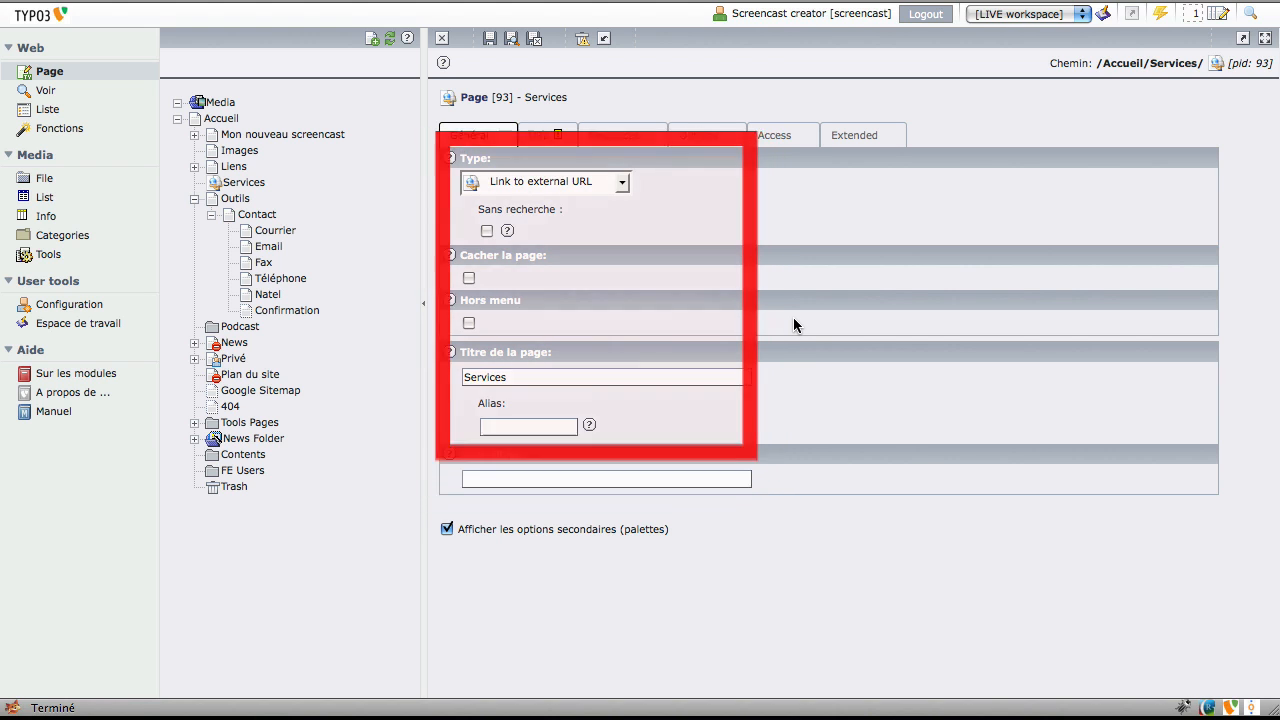
left_click(552, 137)
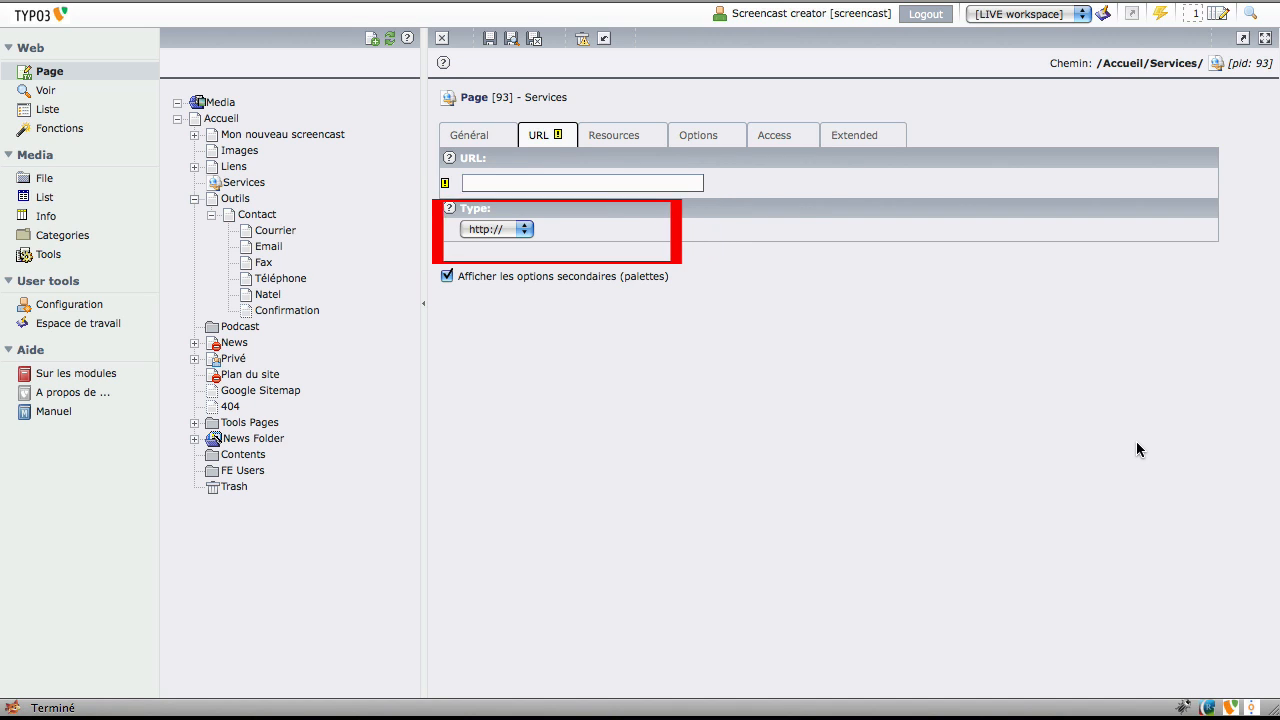
left_click(524, 229)
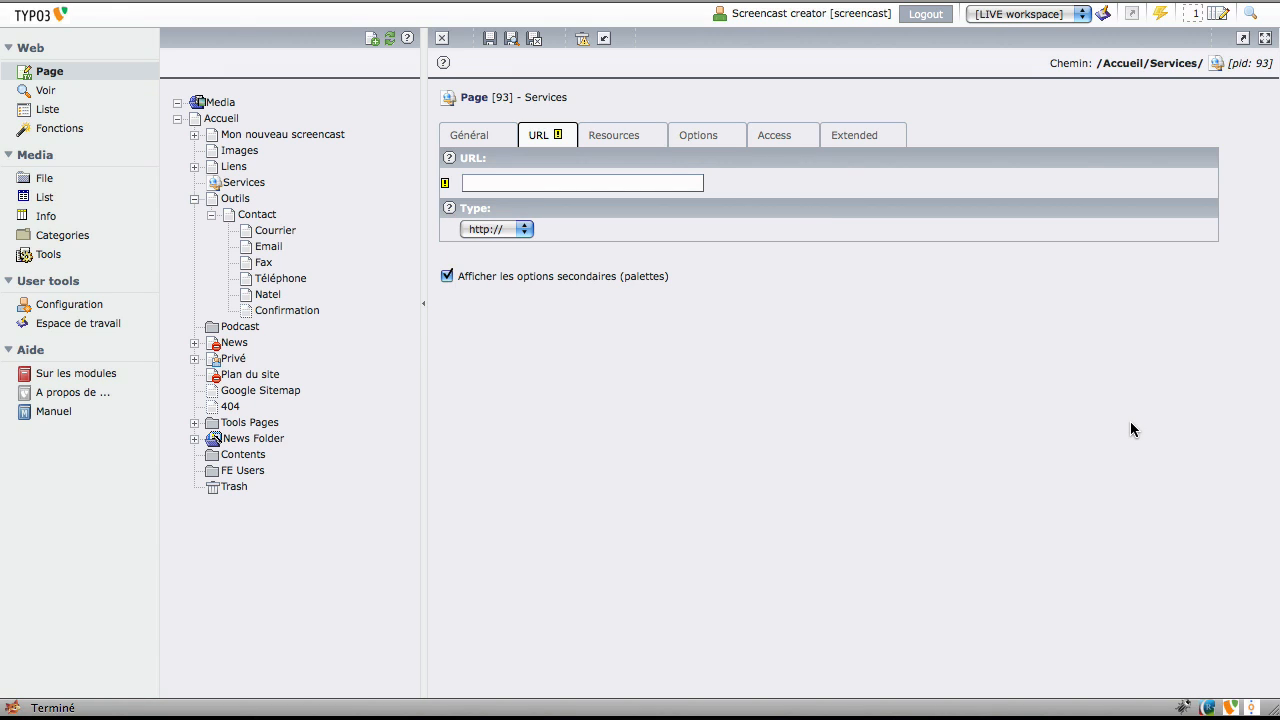
left_click(570, 184)
type("http://www")
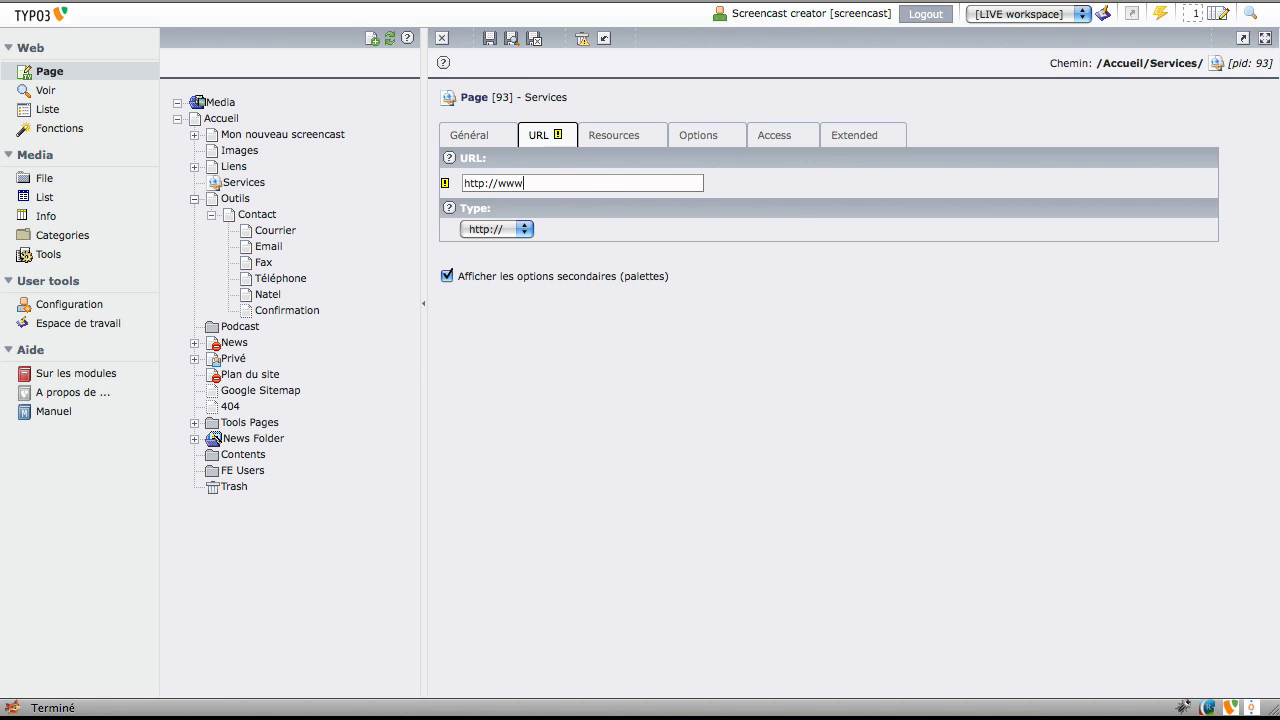
type(".cobweb.ch")
key("Tab")
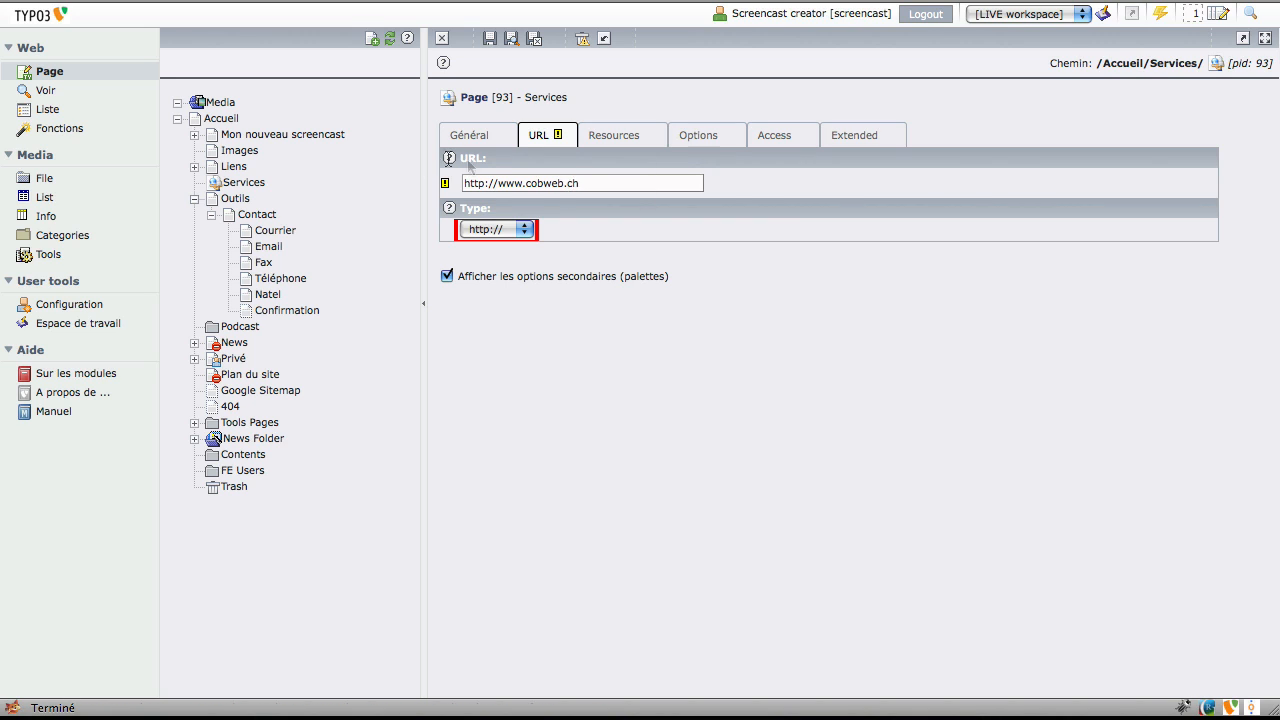
left_click_drag(498, 184, 456, 184)
key("BackSpace")
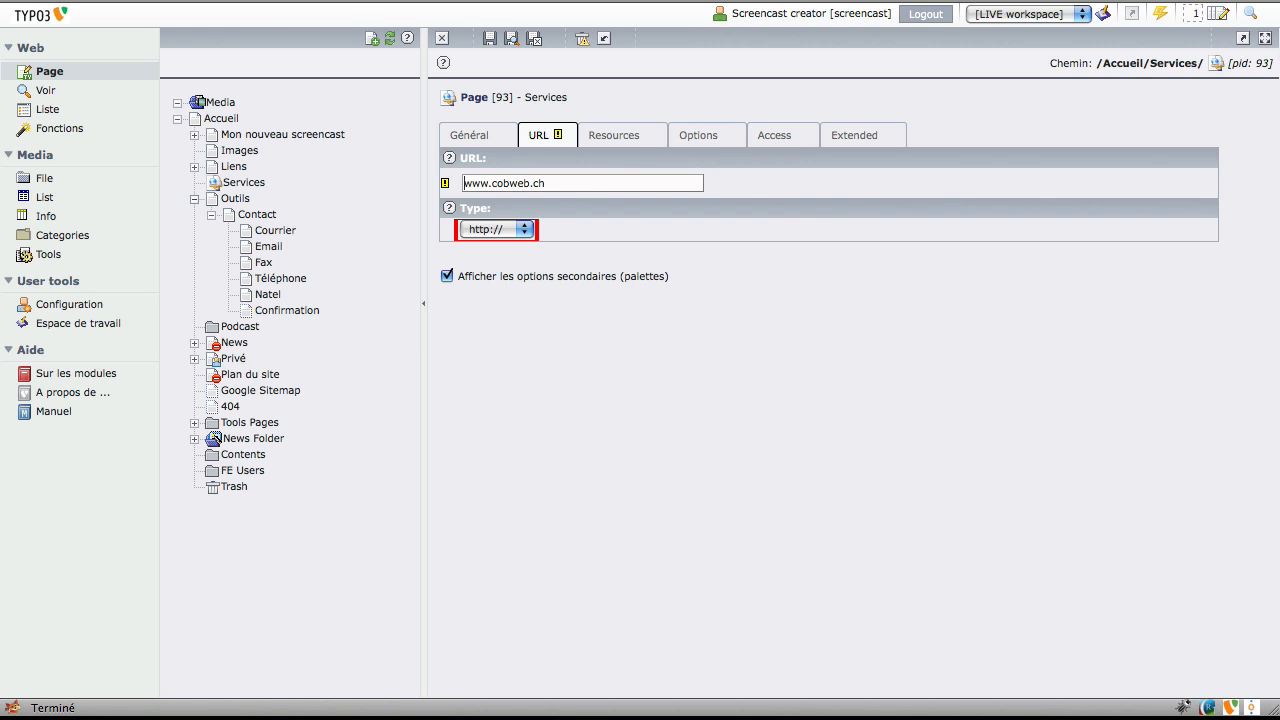
left_click(524, 232)
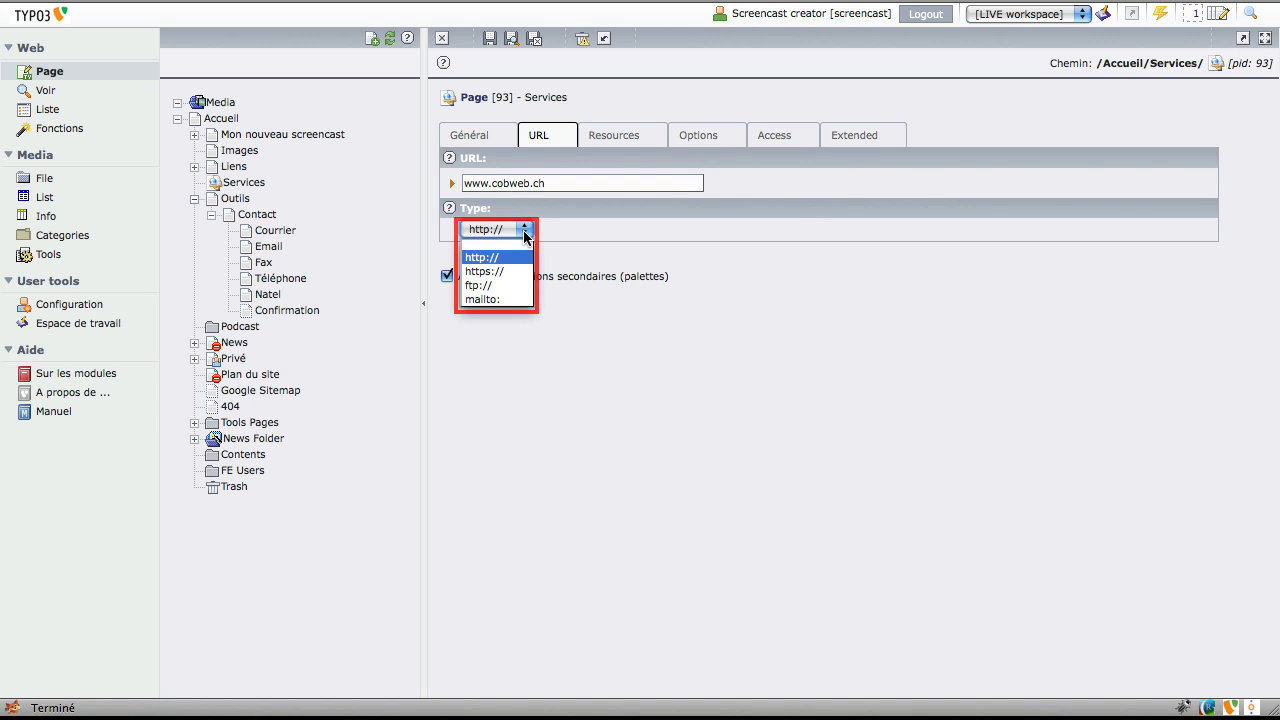
left_click(740, 380)
- Open the page type choices for the Services page again
left_click(476, 145)
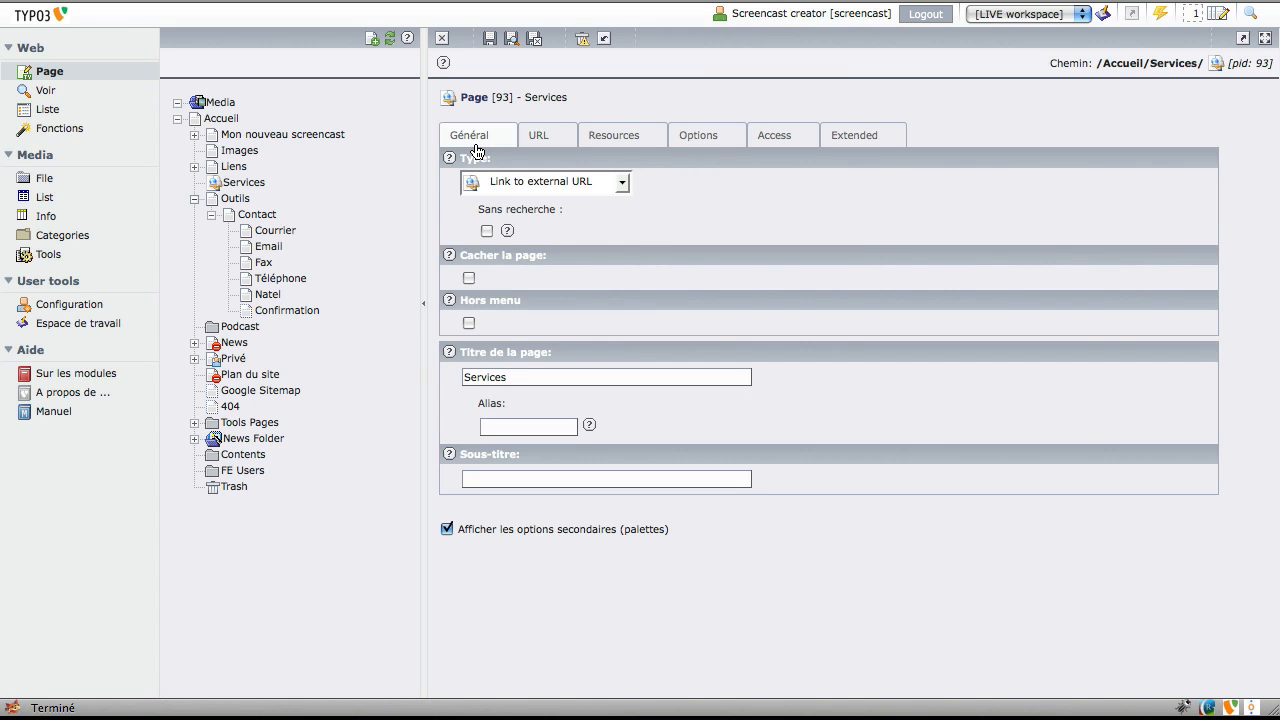
left_click(628, 184)
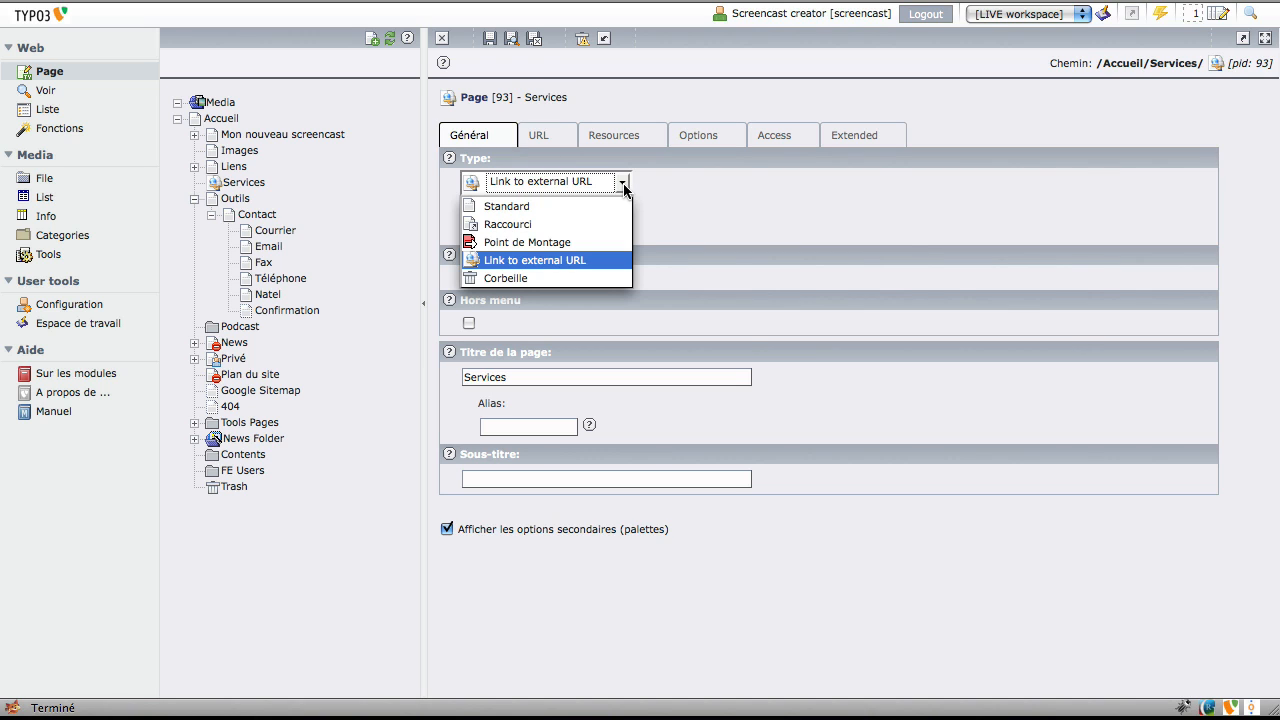